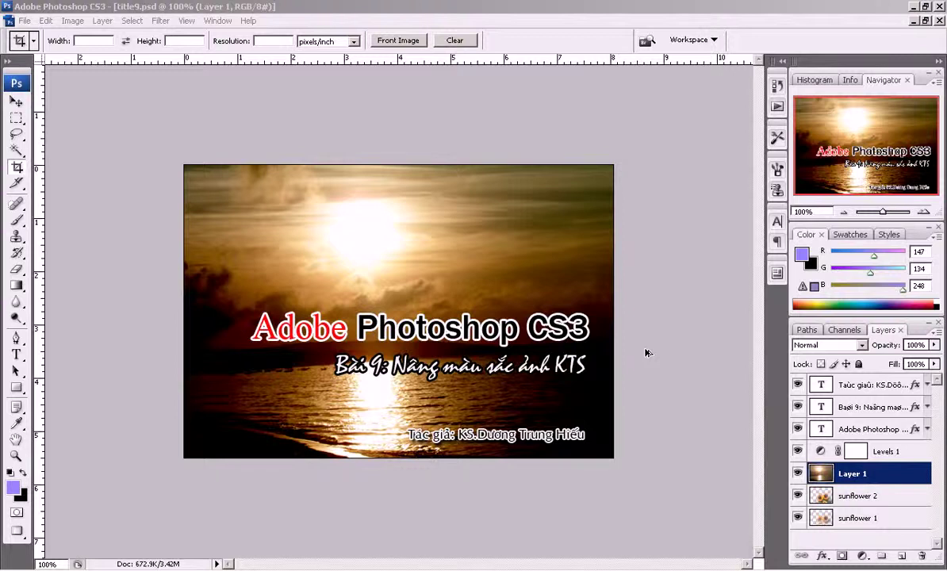
Replace the title9.psd intro with STS001.JPG, open in Lab Color mode.
left_click(645, 351)
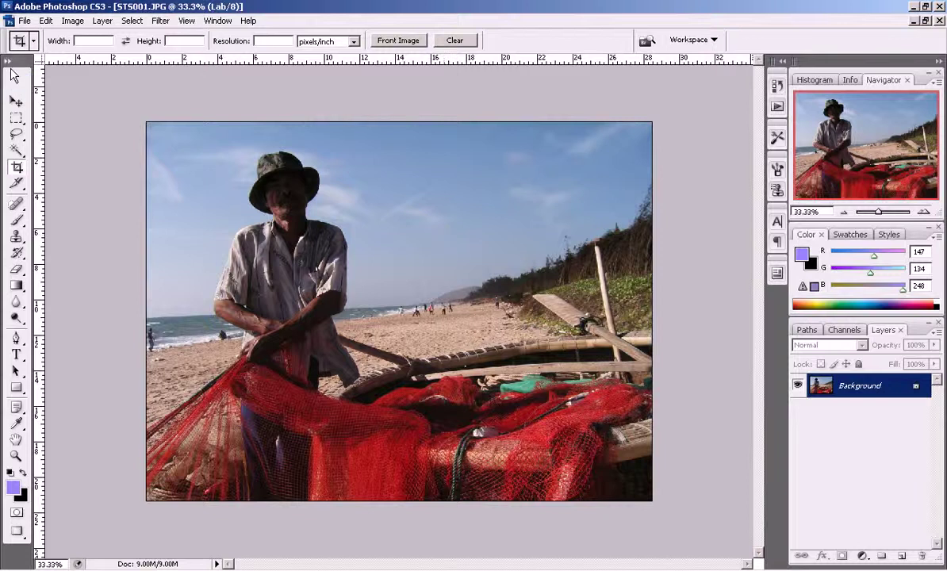
left_click(16, 102)
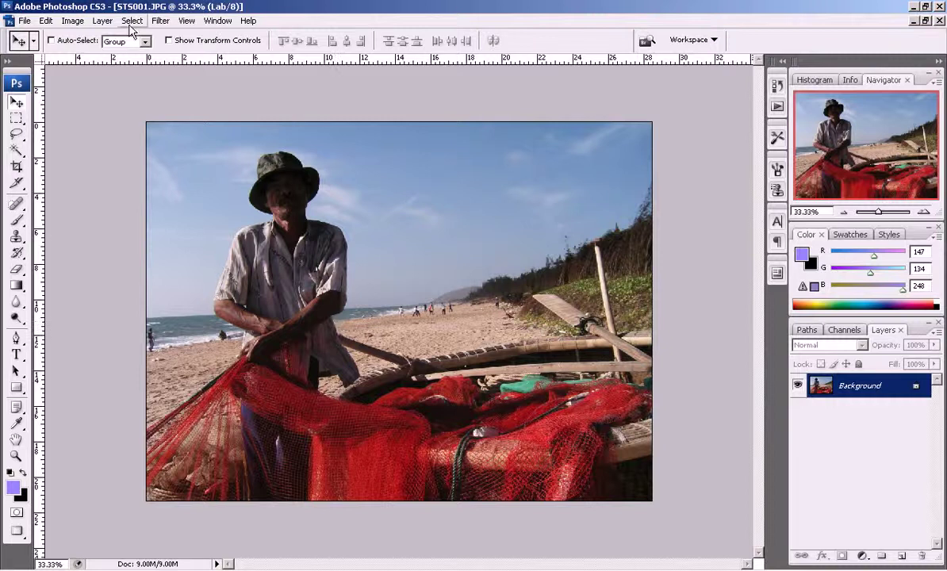
left_click(70, 22)
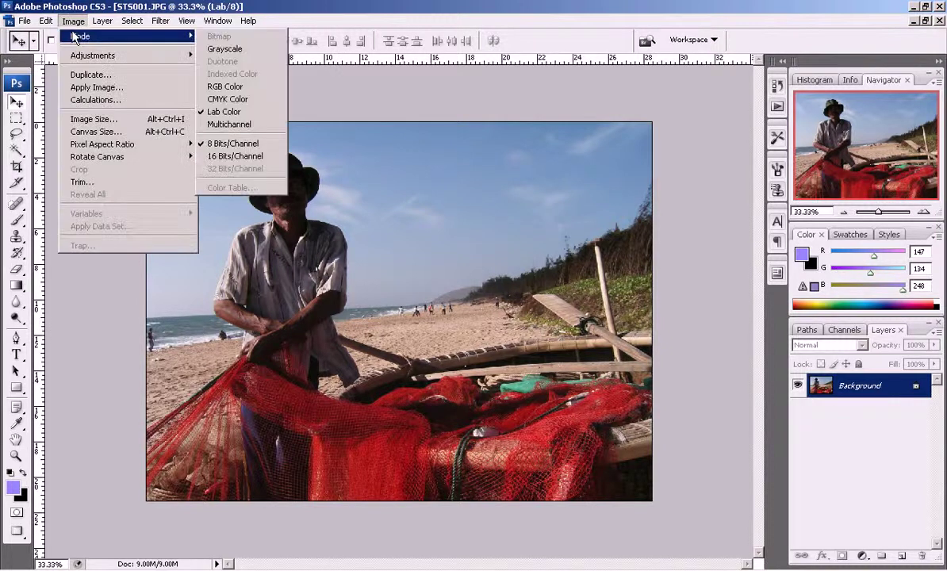
mouse_move(87, 36)
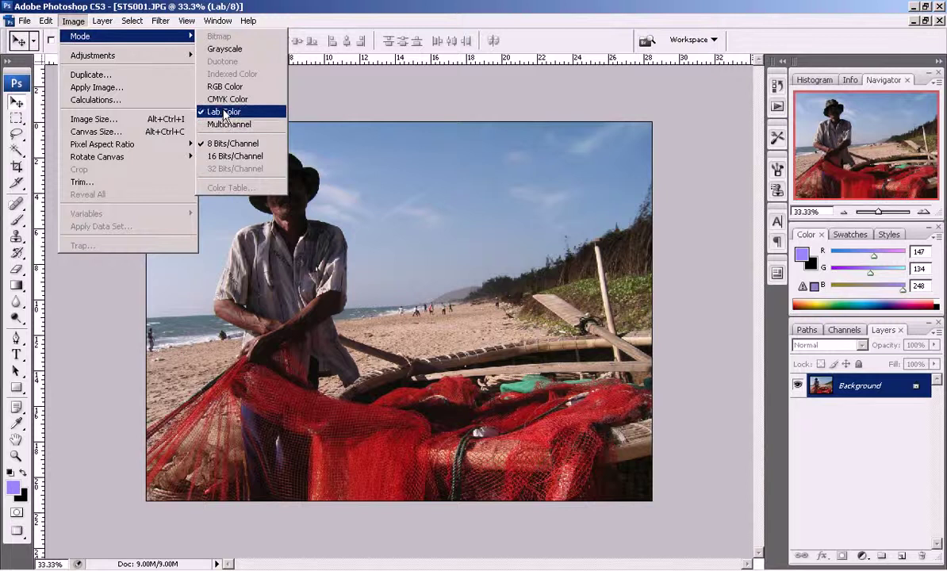
left_click(223, 87)
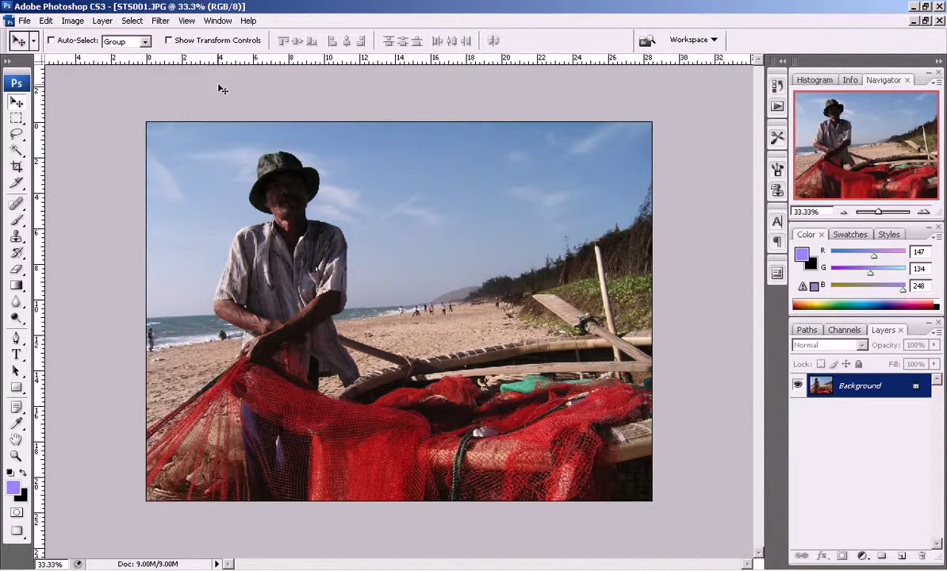
left_click(73, 21)
mouse_move(127, 36)
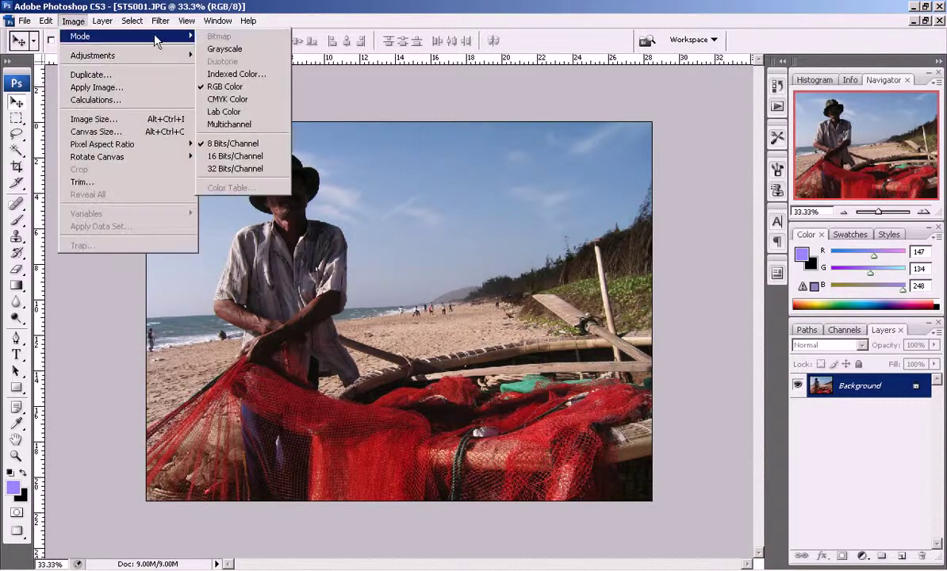
left_click(223, 112)
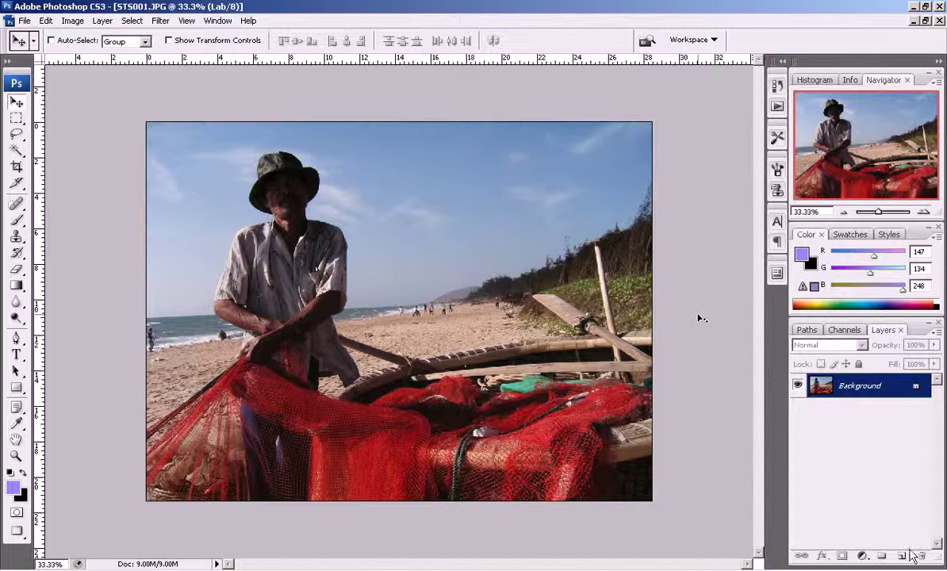
Add Layer 1 above the Background with its blend mode set to Soft Light.
left_click(902, 555)
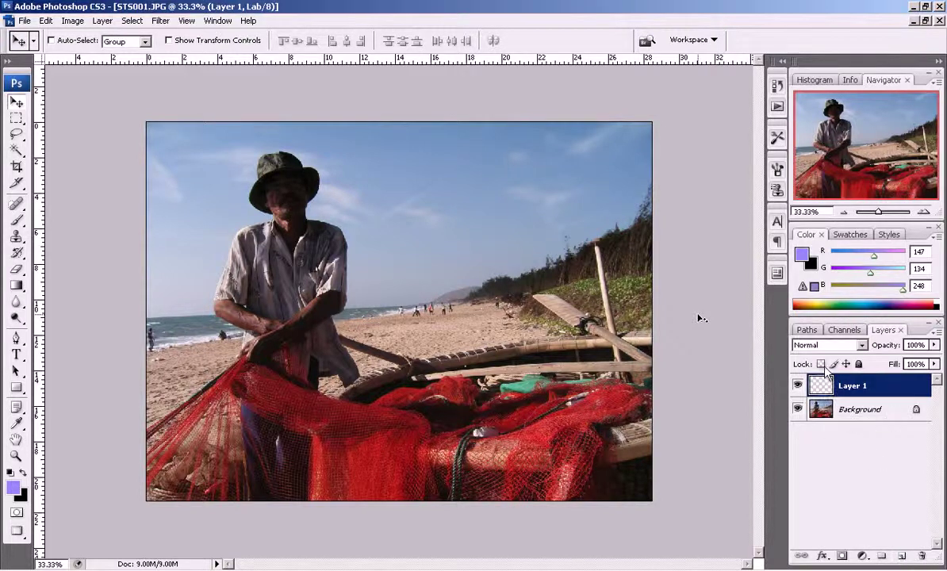
left_click(810, 346)
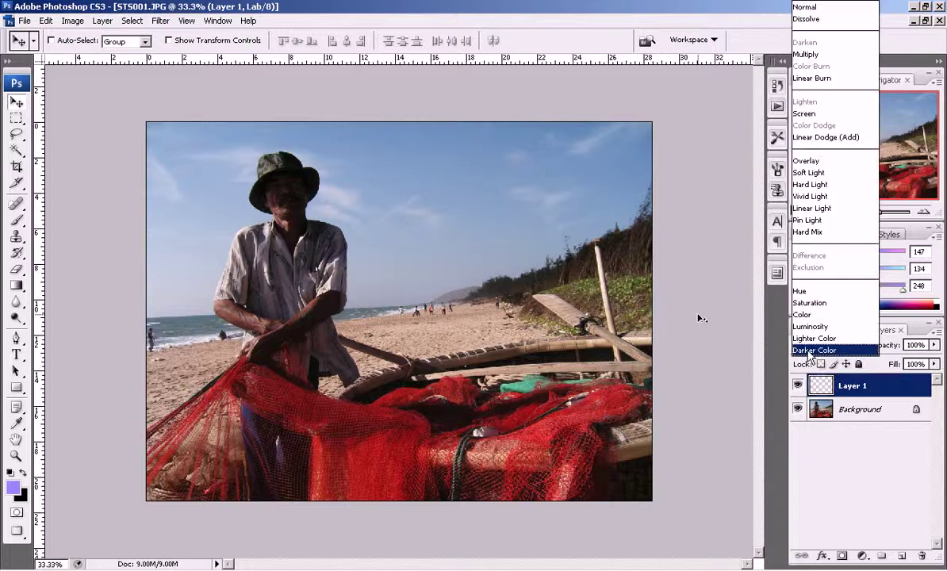
left_click(816, 173)
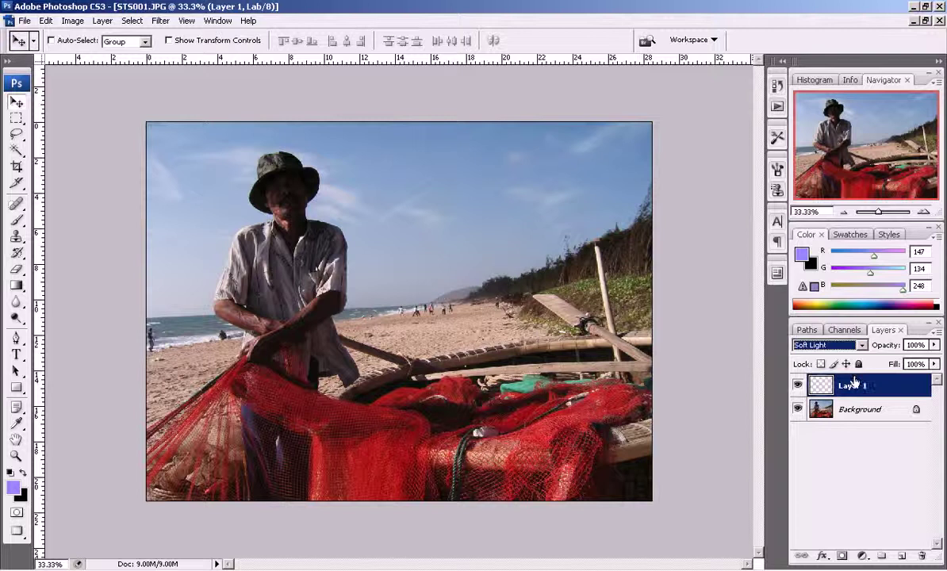
left_click(72, 22)
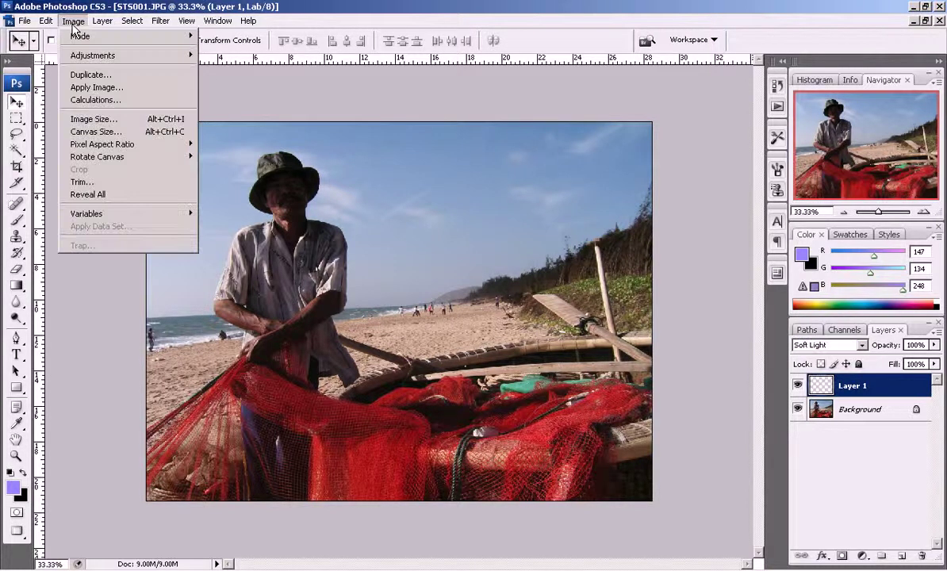
Apply the Background's a channel onto Layer 1 in Soft Light at 100%, then toggle it to compare.
left_click(92, 87)
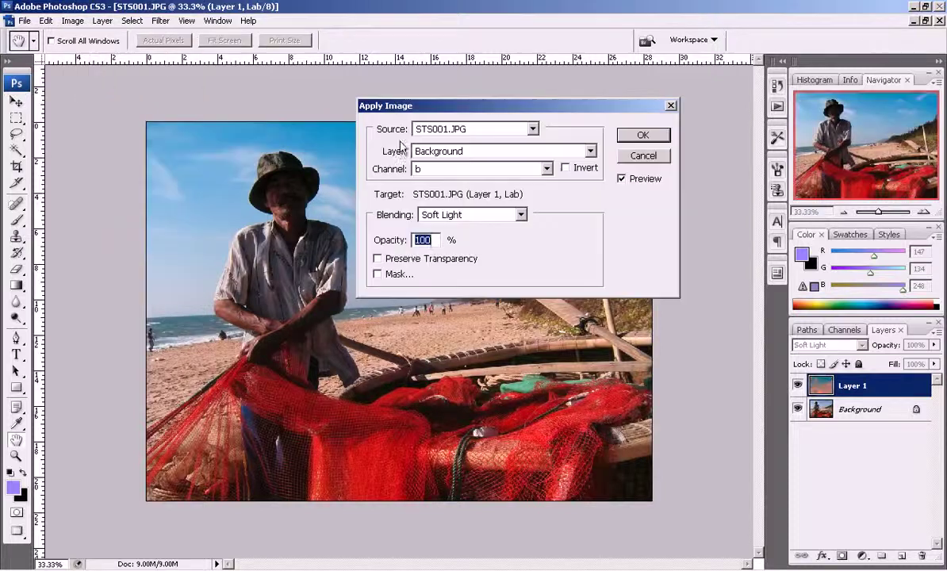
left_click(401, 151)
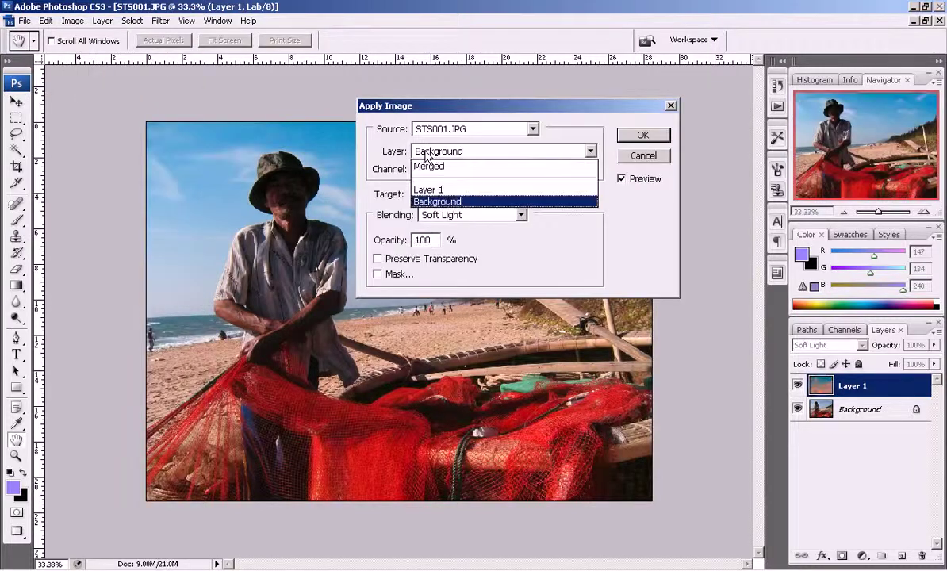
left_click(433, 201)
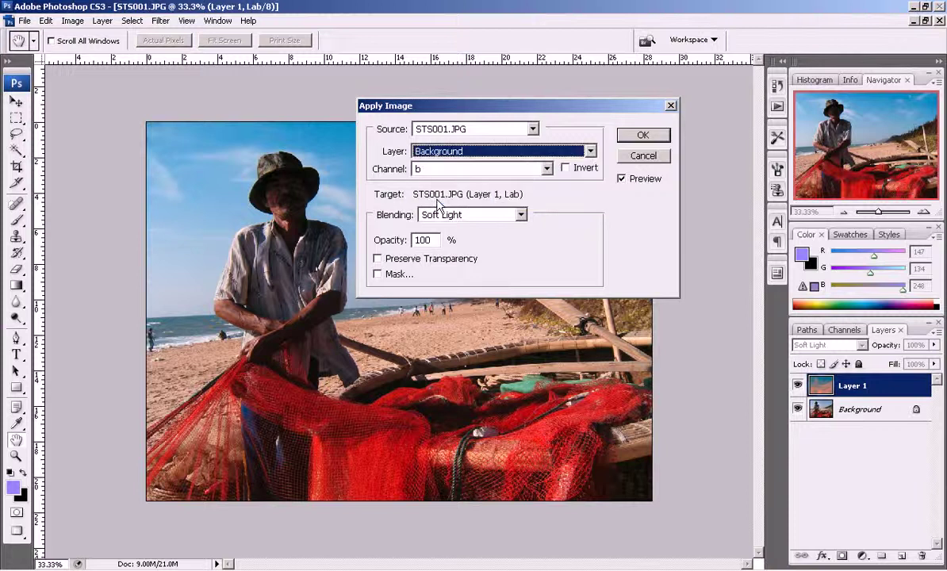
left_click(416, 168)
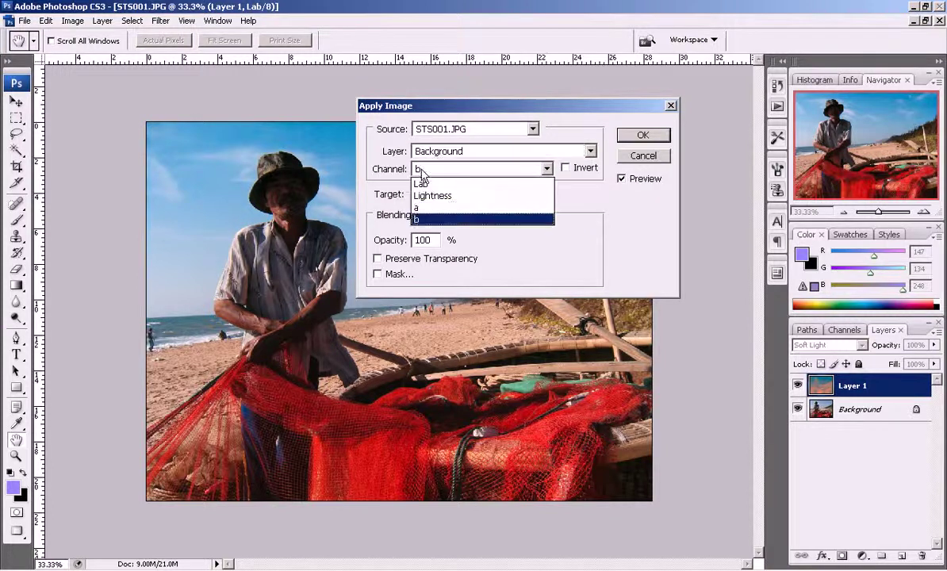
left_click(431, 209)
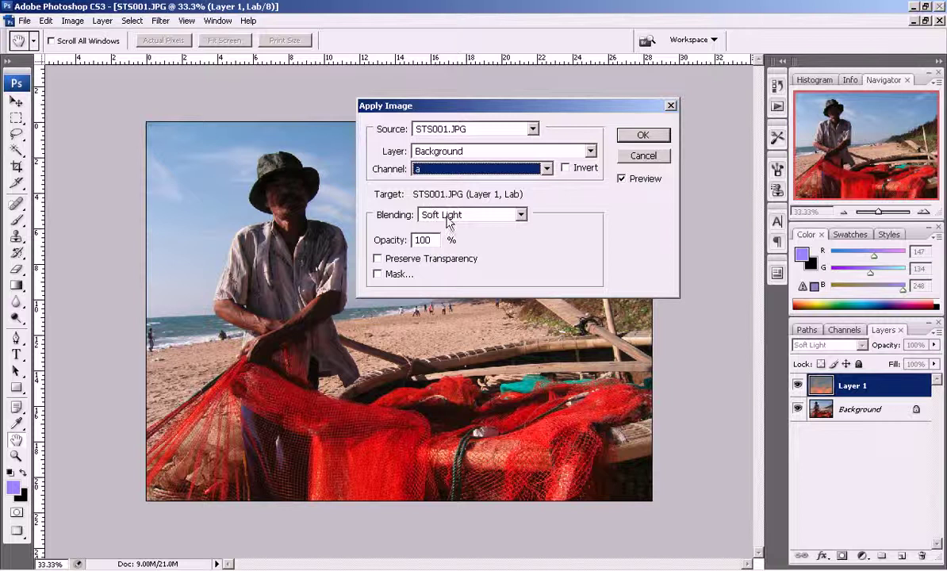
left_click(448, 215)
left_click(420, 373)
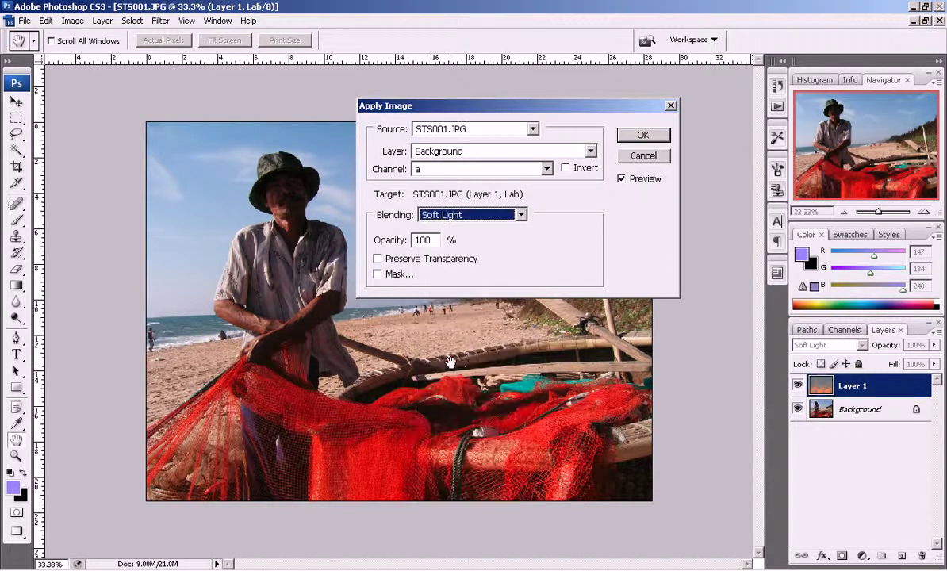
left_click(643, 139)
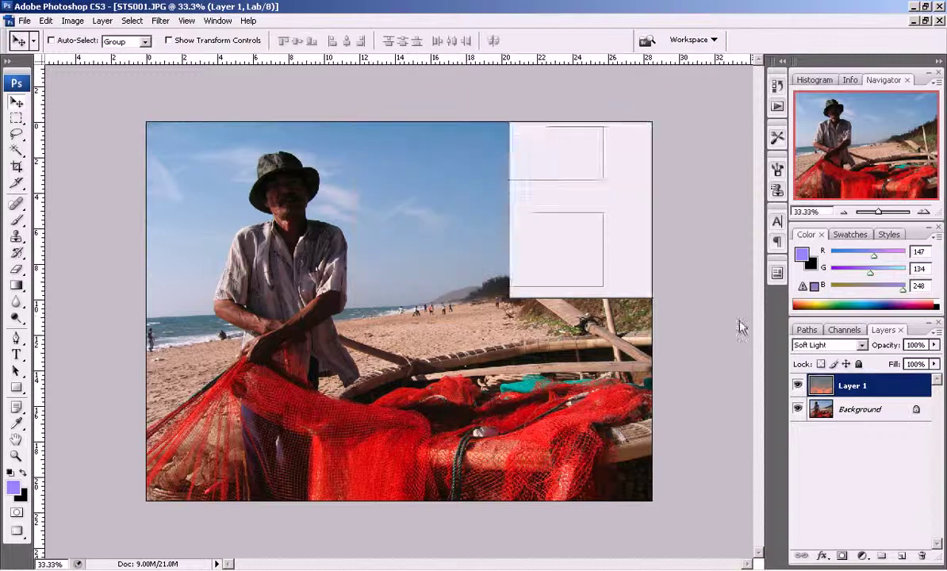
left_click(799, 386)
left_click(798, 386)
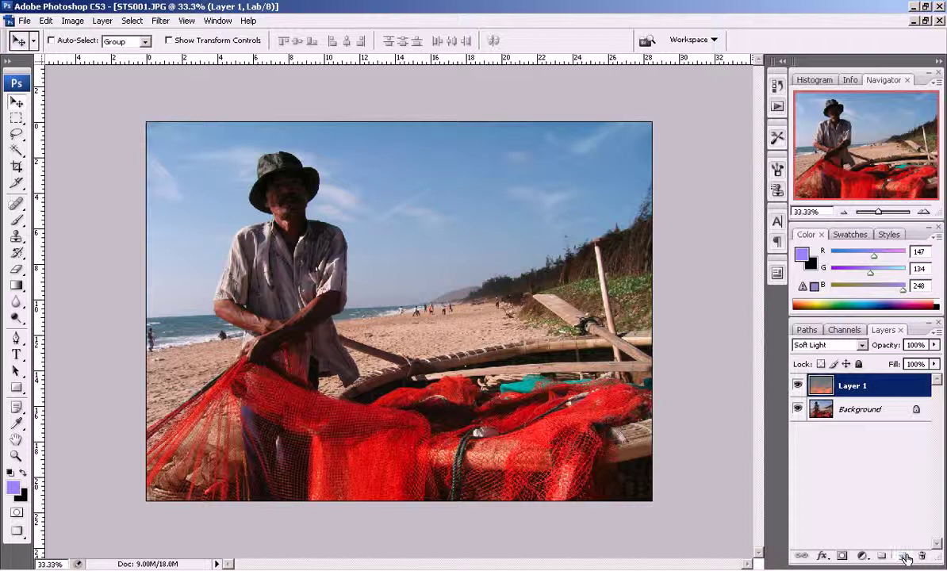
Add Layer 2 above Layer 1 using the Soft Light blend mode.
left_click(902, 555)
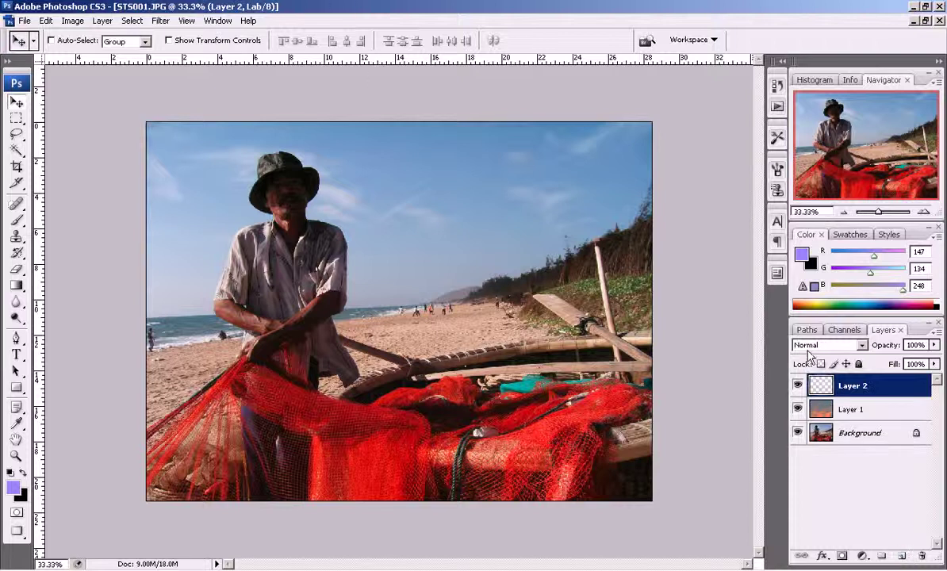
left_click(809, 346)
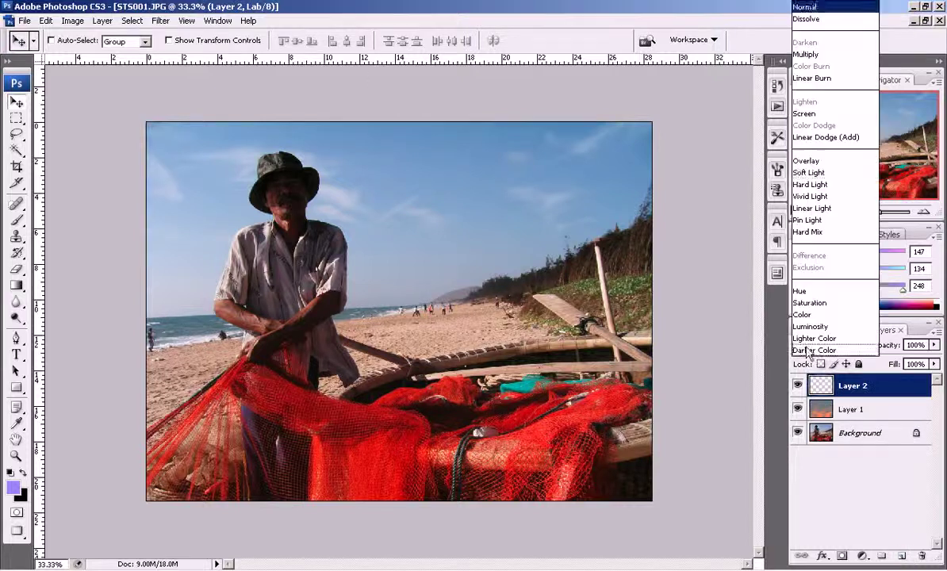
left_click(832, 173)
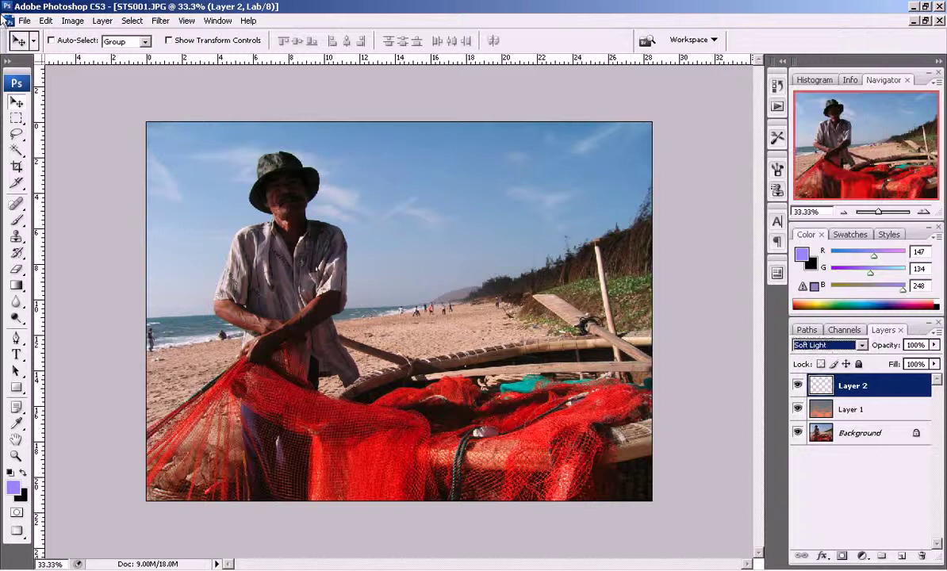
Apply the Background's b channel onto Layer 2 in Soft Light at 100%.
left_click(72, 22)
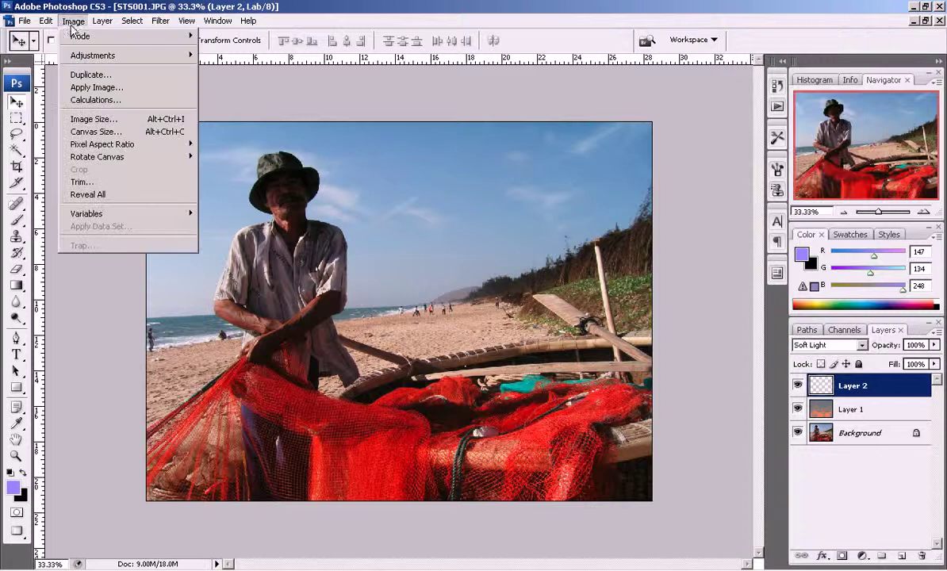
left_click(98, 89)
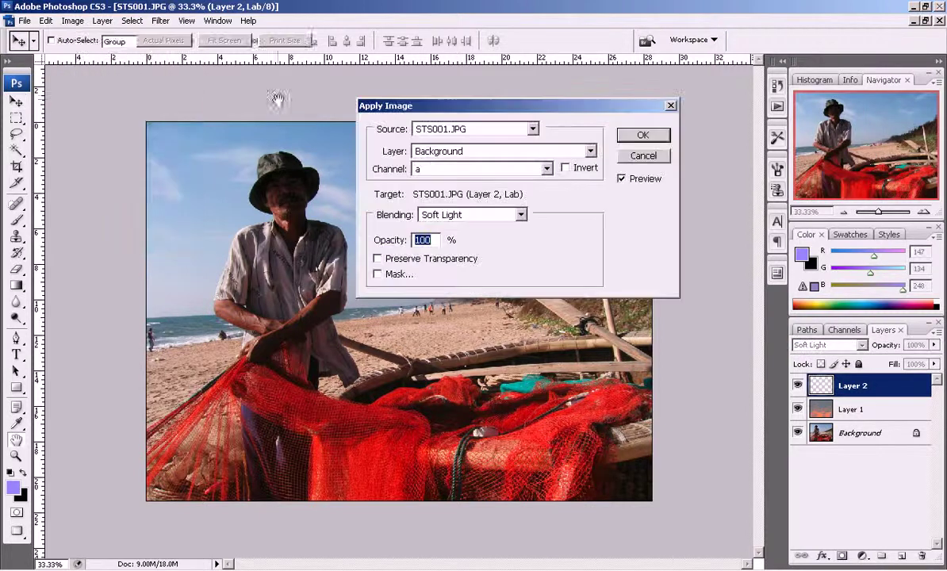
left_click(429, 166)
left_click(427, 223)
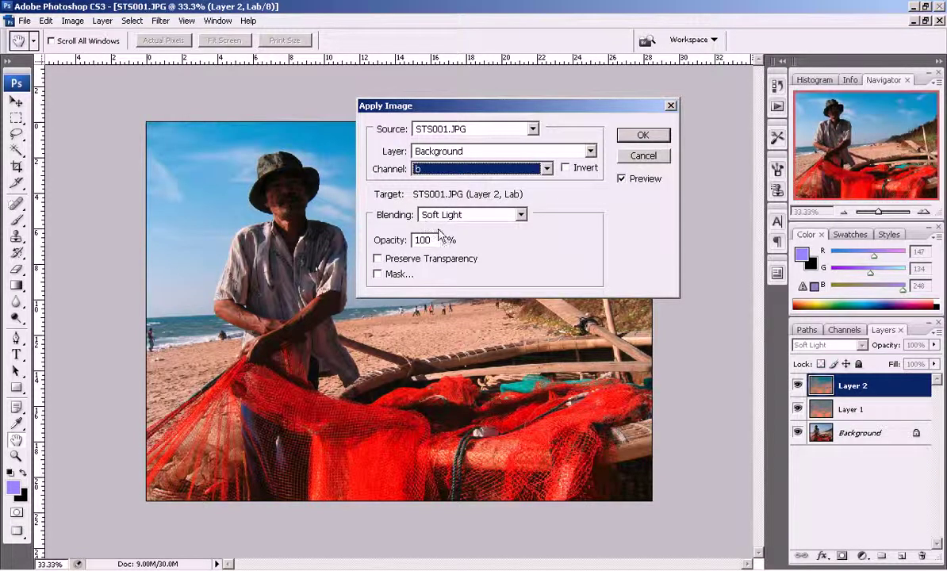
left_click(643, 136)
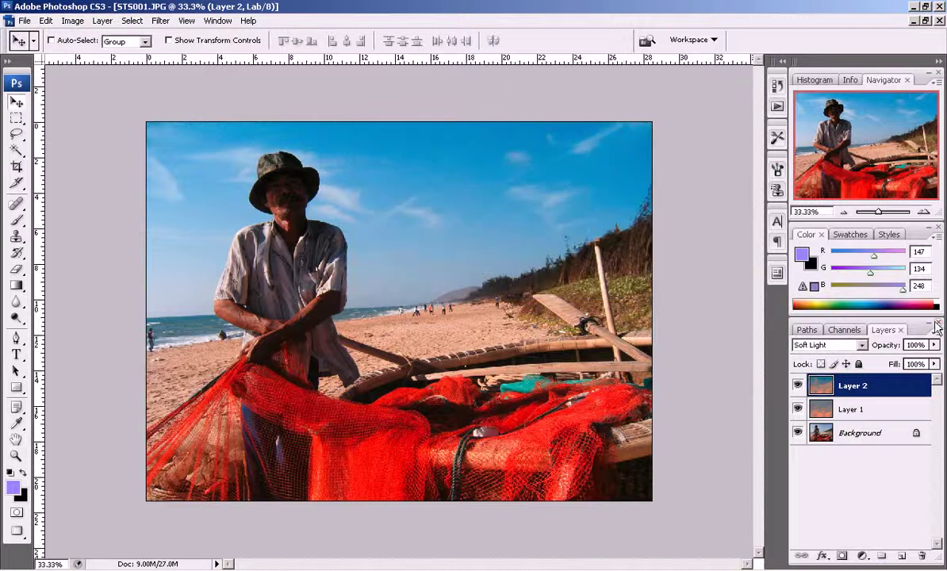
Flatten all layers into a single Background layer.
left_click(936, 326)
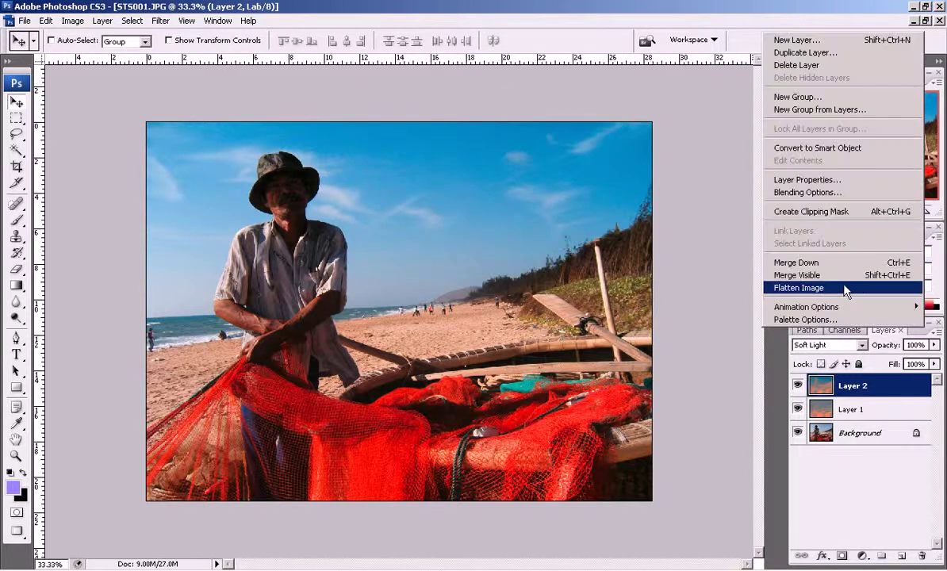
left_click(845, 290)
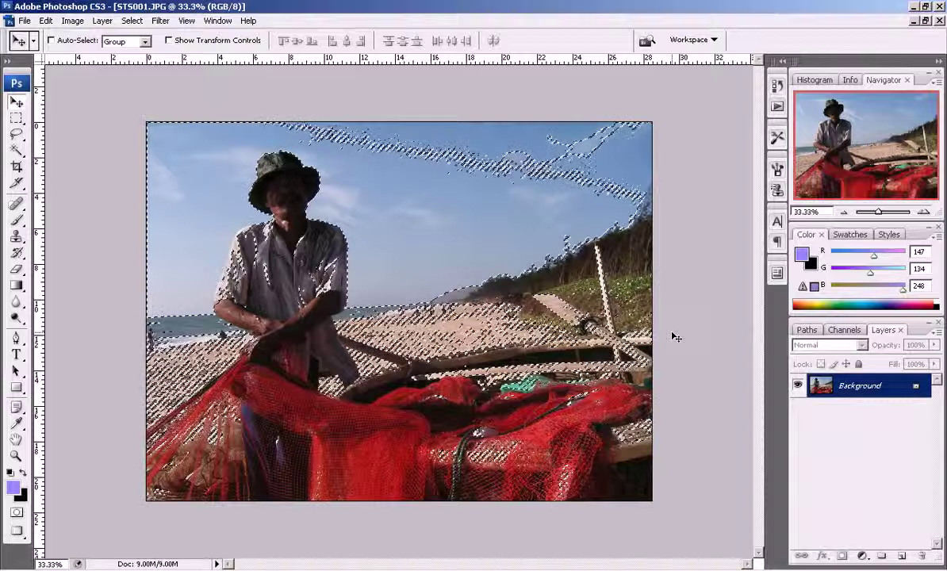
Copy the bright areas to Layer 1 in Overlay mode, then duplicate it as Layer 1 copy.
key("ctrl+j")
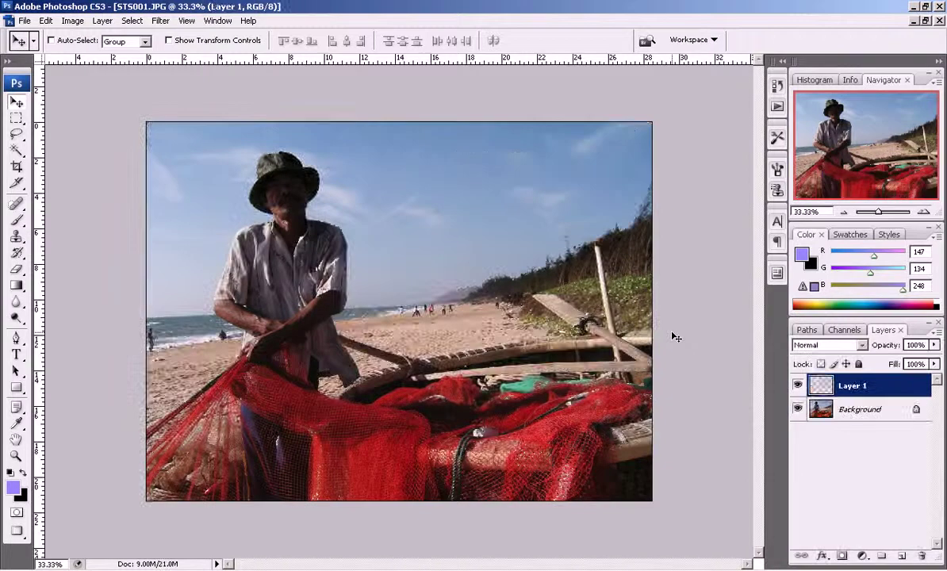
left_click(825, 345)
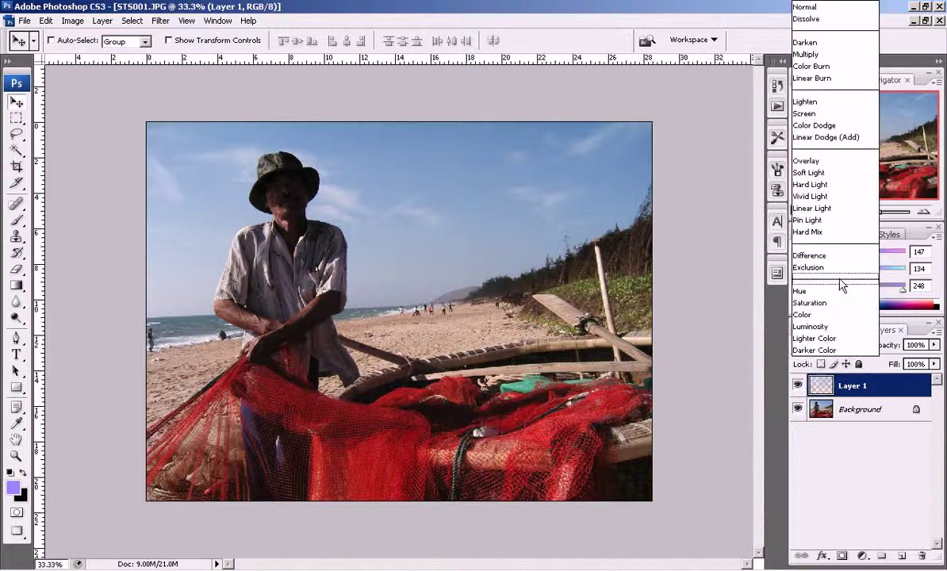
left_click(824, 162)
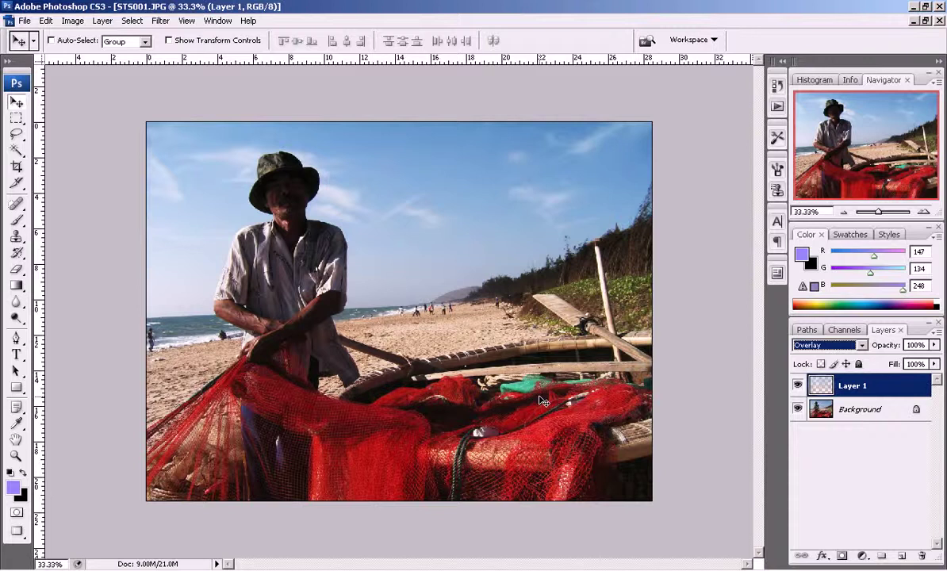
key("ctrl+j")
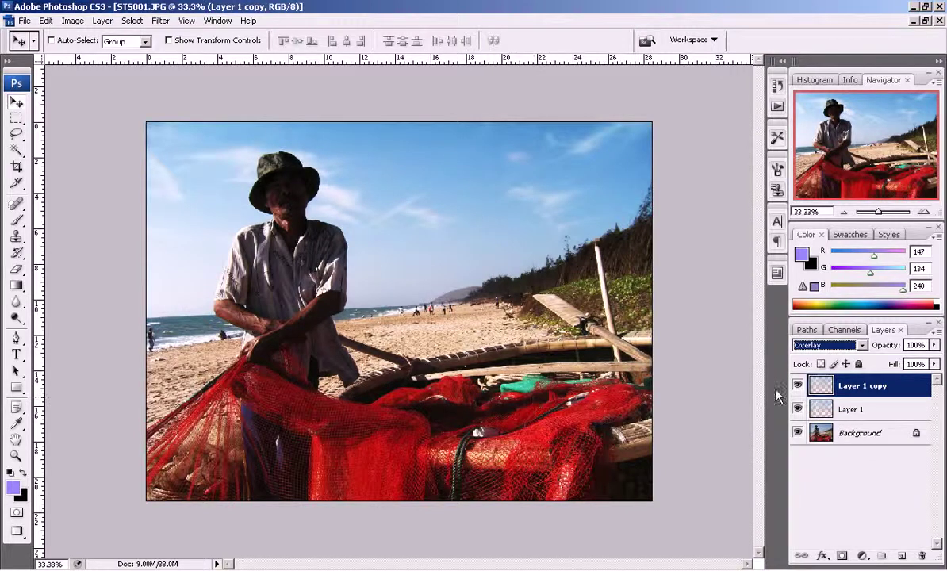
Add Layer 1 copy 2 in Soft Light, then hide all three highlight layers to compare.
key("ctrl+j")
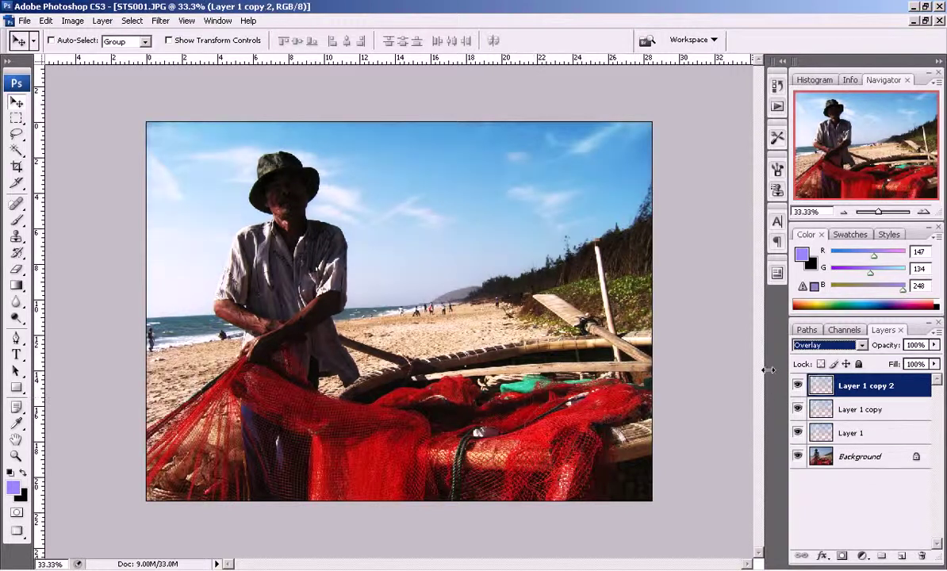
left_click(829, 345)
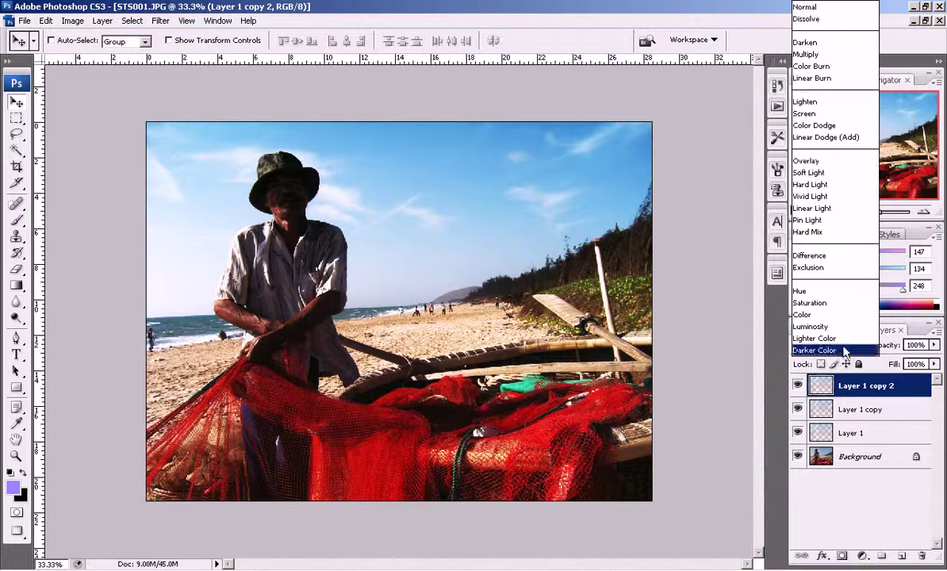
left_click(829, 172)
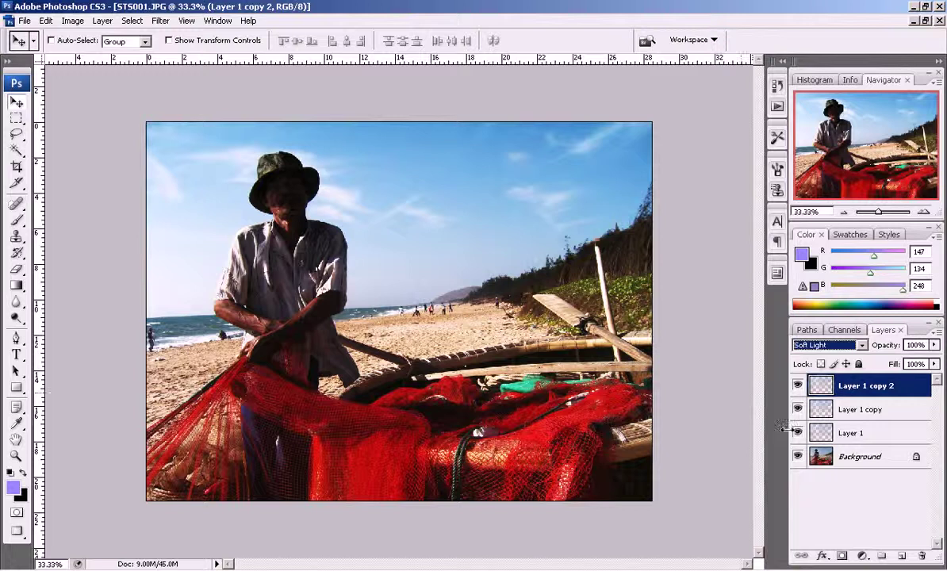
left_click_drag(798, 386, 798, 436)
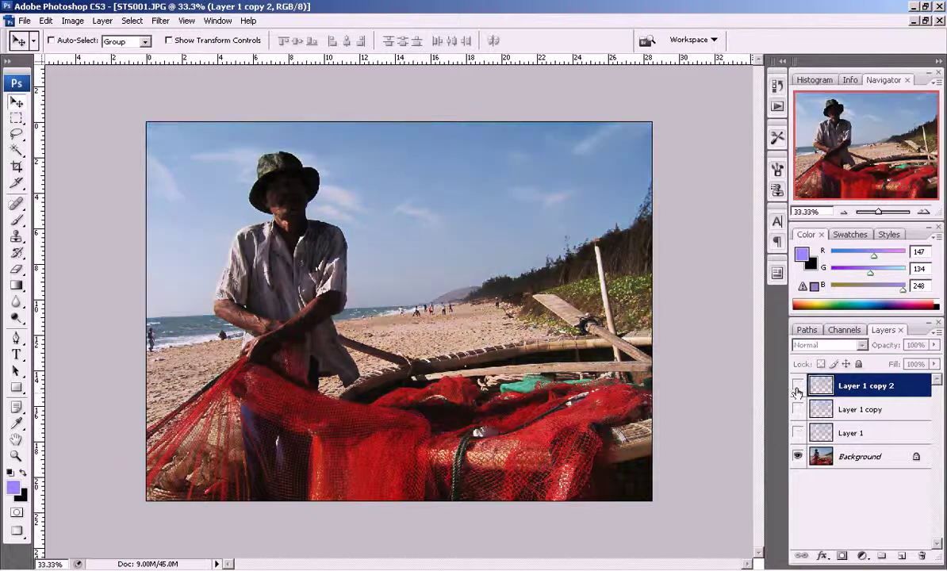